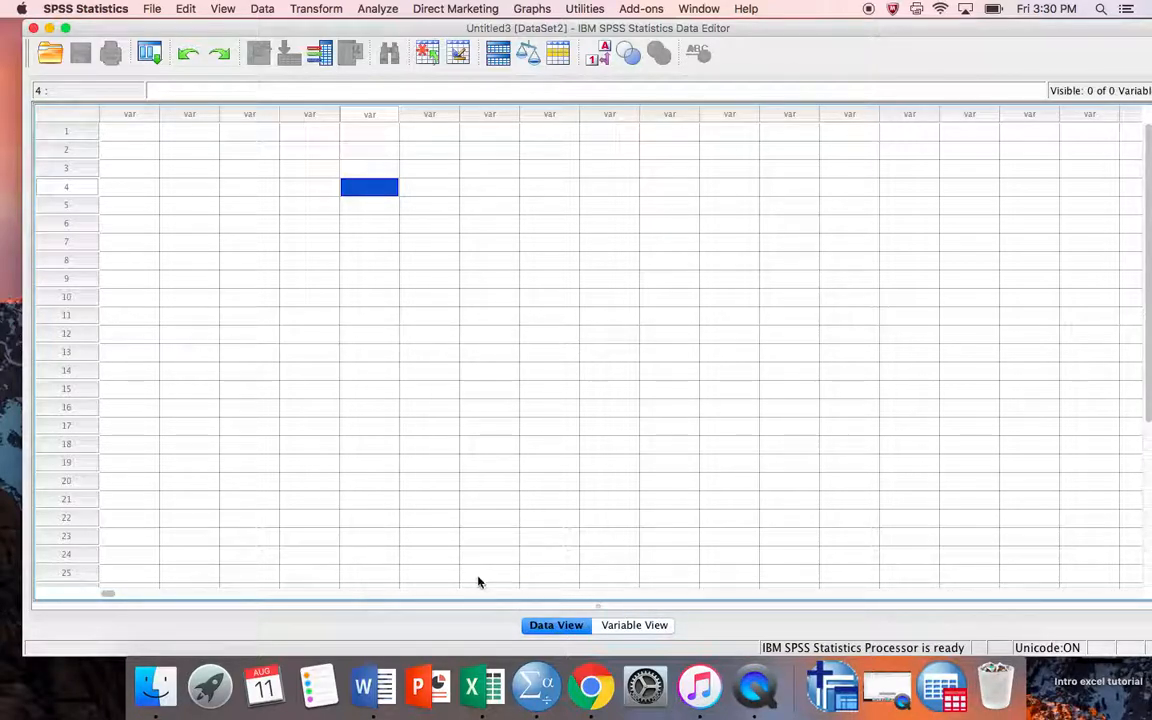
Step: Enter the values 1, 2, 3 and 4 into rows 1–4 of the first column
{"action": "left_click", "coordinate": [120, 140]}
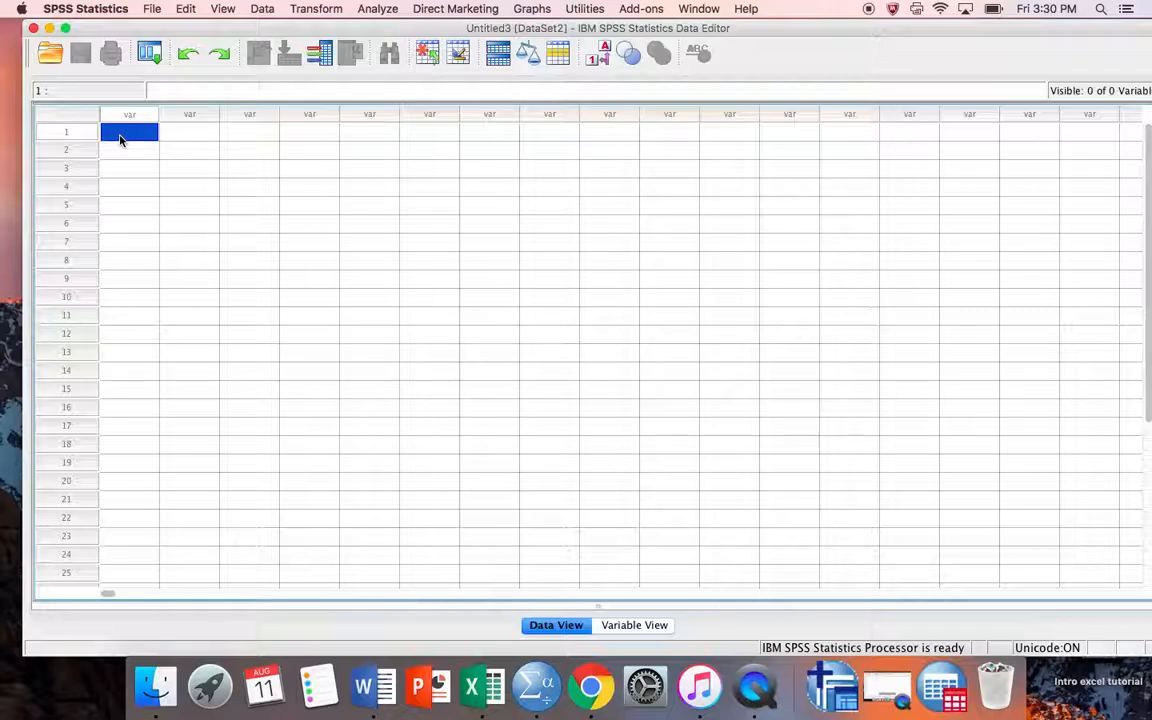
{"action": "type", "text": "1"}
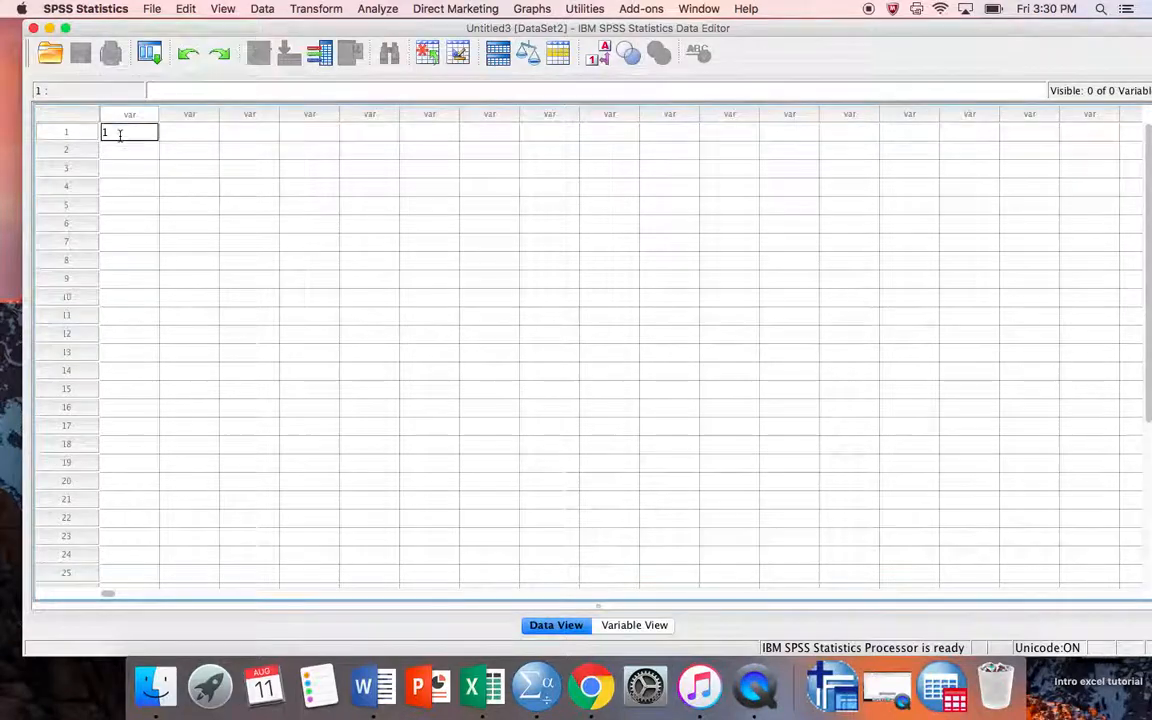
{"action": "key", "text": "Return"}
{"action": "type", "text": "2"}
{"action": "key", "text": "Return"}
{"action": "type", "text": "3"}
{"action": "key", "text": "Return"}
{"action": "type", "text": "4"}
{"action": "key", "text": "Return"}
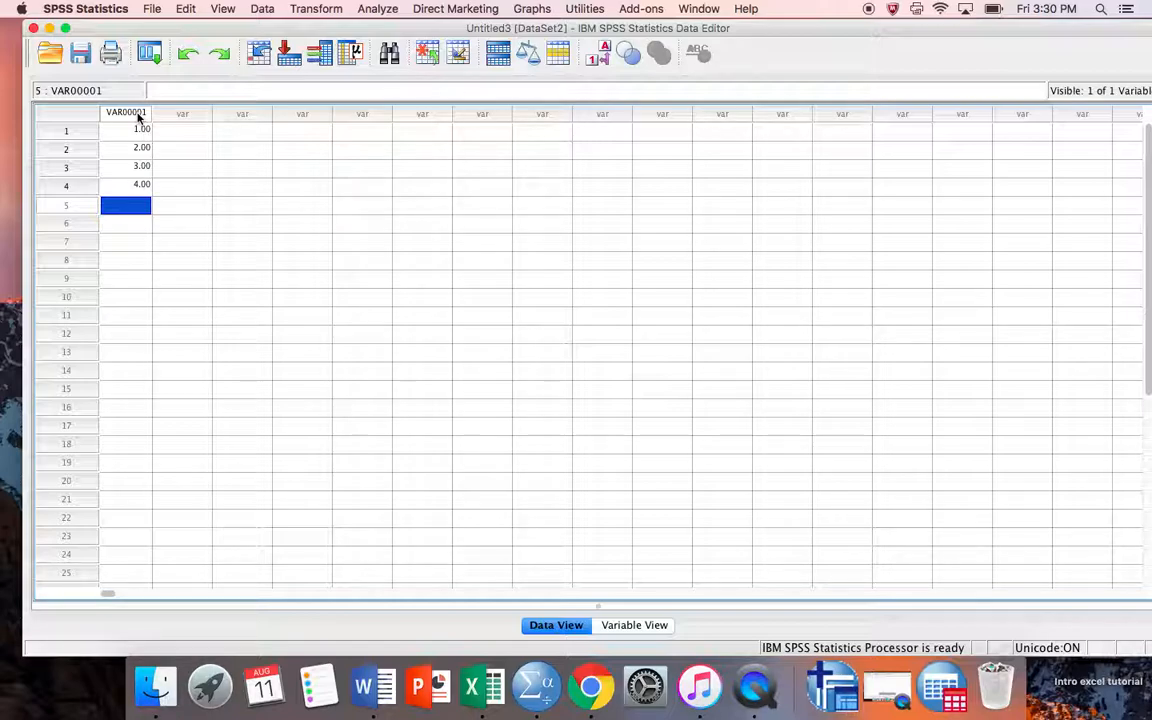
Step: In Variable View, rename VAR00001 to 'Exam' and add 'Grade' in row 2
{"action": "double_click", "coordinate": [133, 117]}
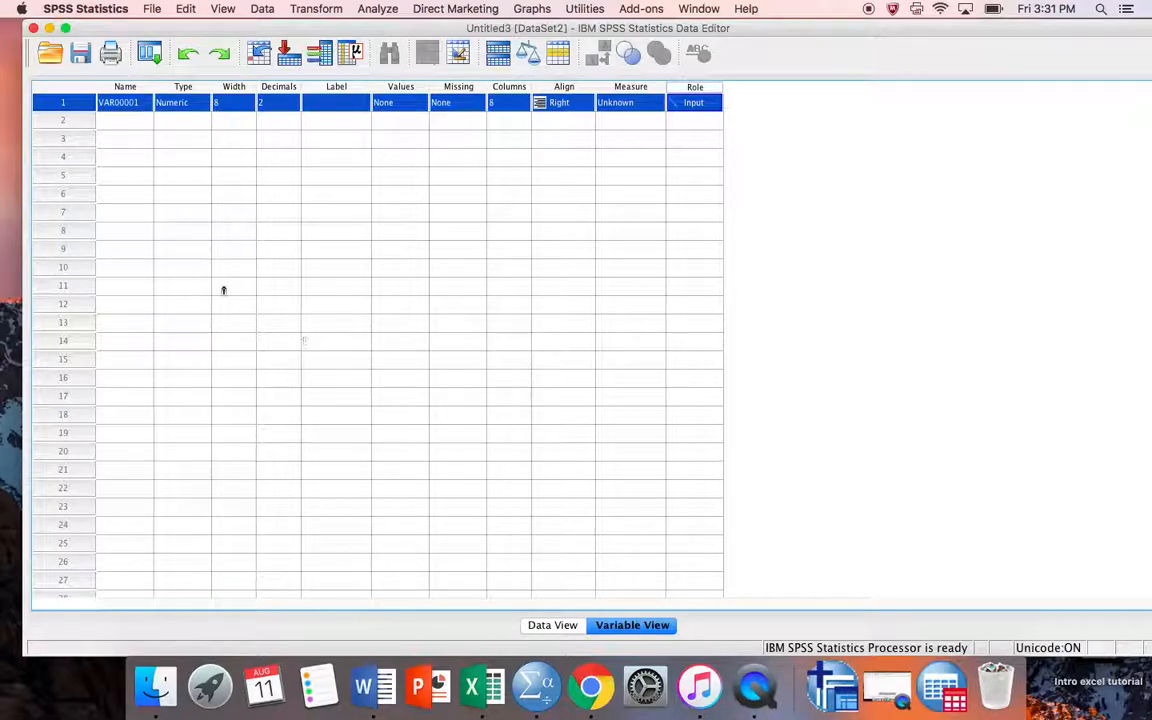
{"action": "double_click", "coordinate": [118, 103]}
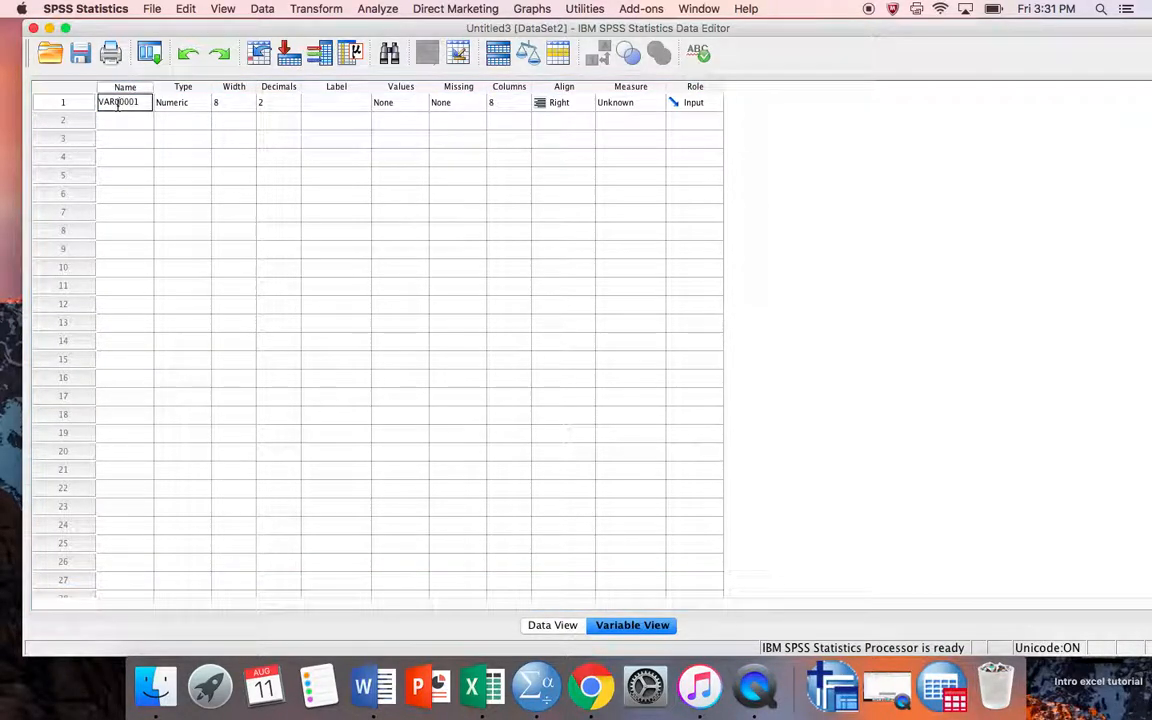
{"action": "type", "text": "Exam"}
{"action": "key", "text": "Return"}
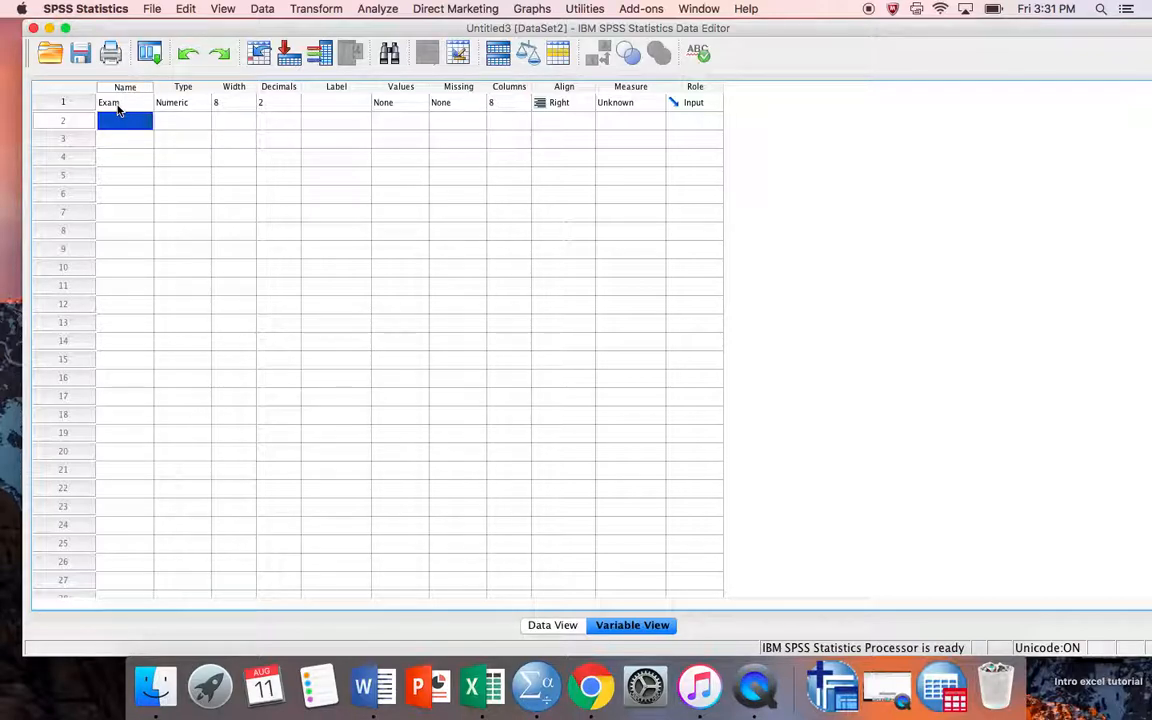
{"action": "type", "text": "Grade"}
{"action": "key", "text": "Return"}
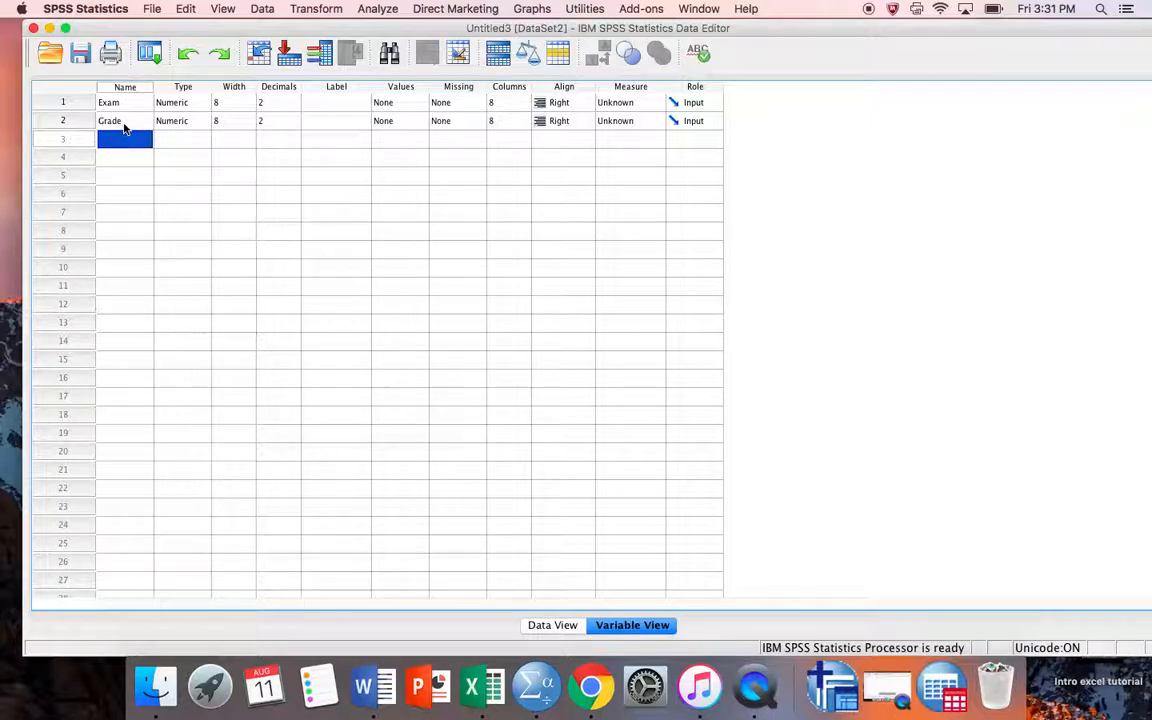
Step: In Data View, enter Grade values 60, 70, 70 and 100 for cases 1–4
{"action": "left_click", "coordinate": [553, 626]}
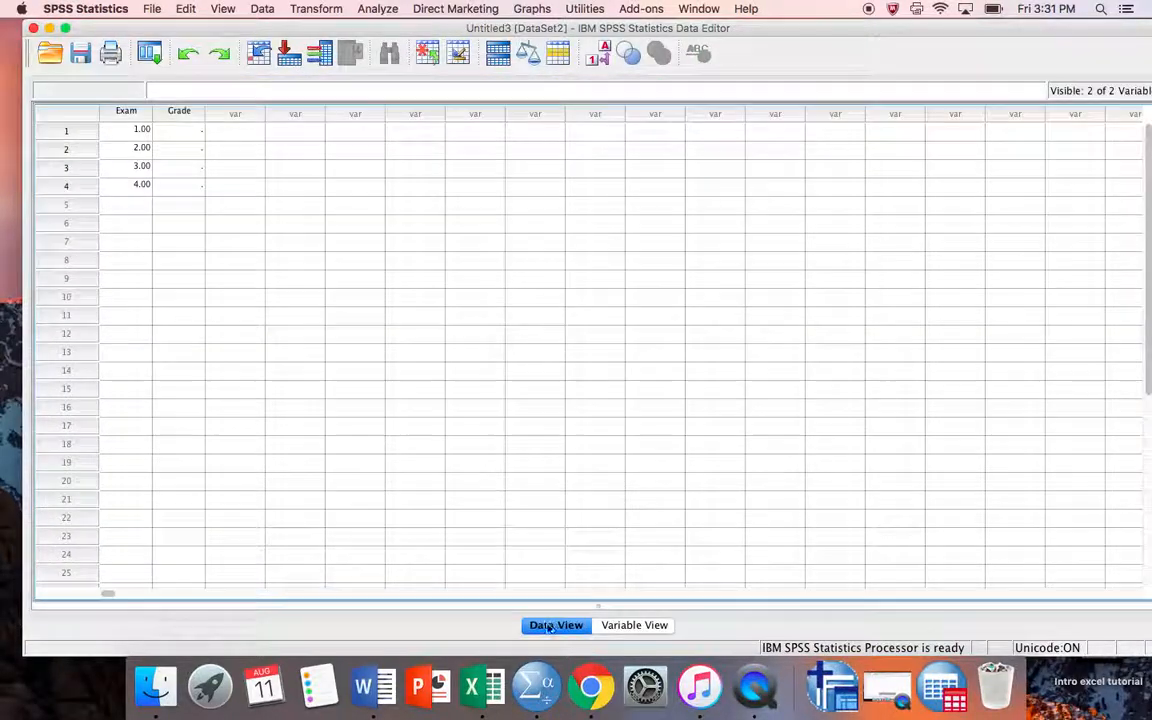
{"action": "left_click", "coordinate": [185, 136]}
{"action": "type", "text": "60"}
{"action": "key", "text": "Return"}
{"action": "type", "text": "70"}
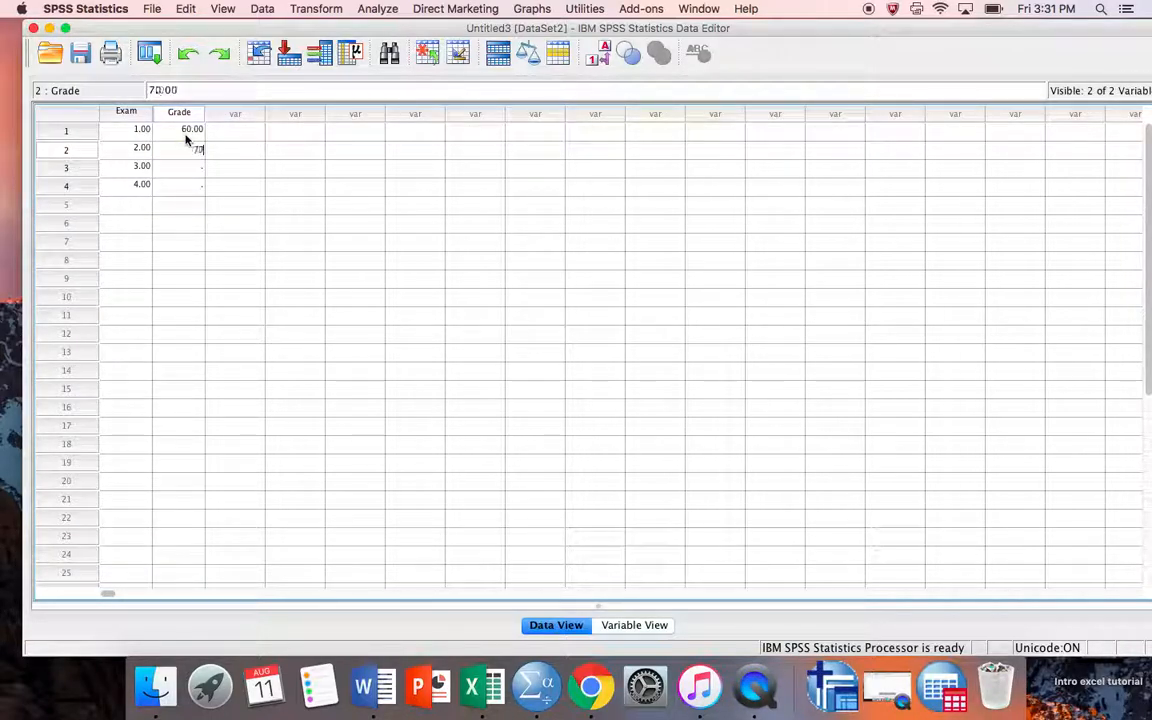
{"action": "key", "text": "Return"}
{"action": "type", "text": "70"}
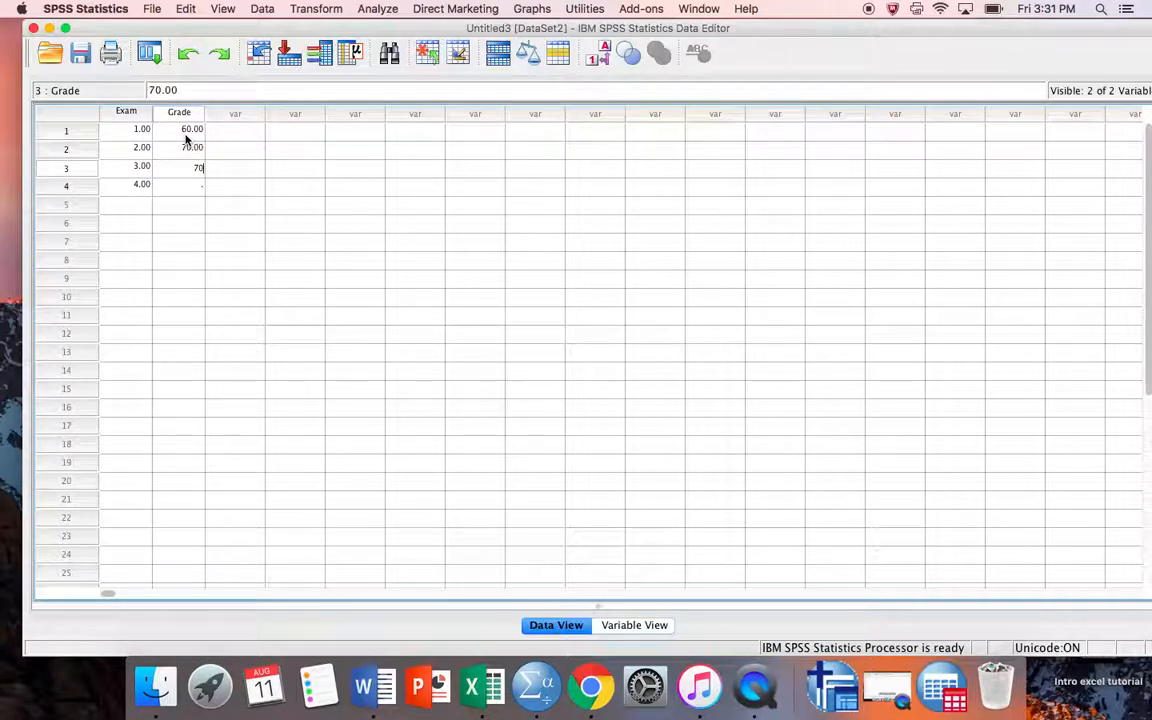
{"action": "key", "text": "Return"}
{"action": "type", "text": "100"}
{"action": "key", "text": "Return"}
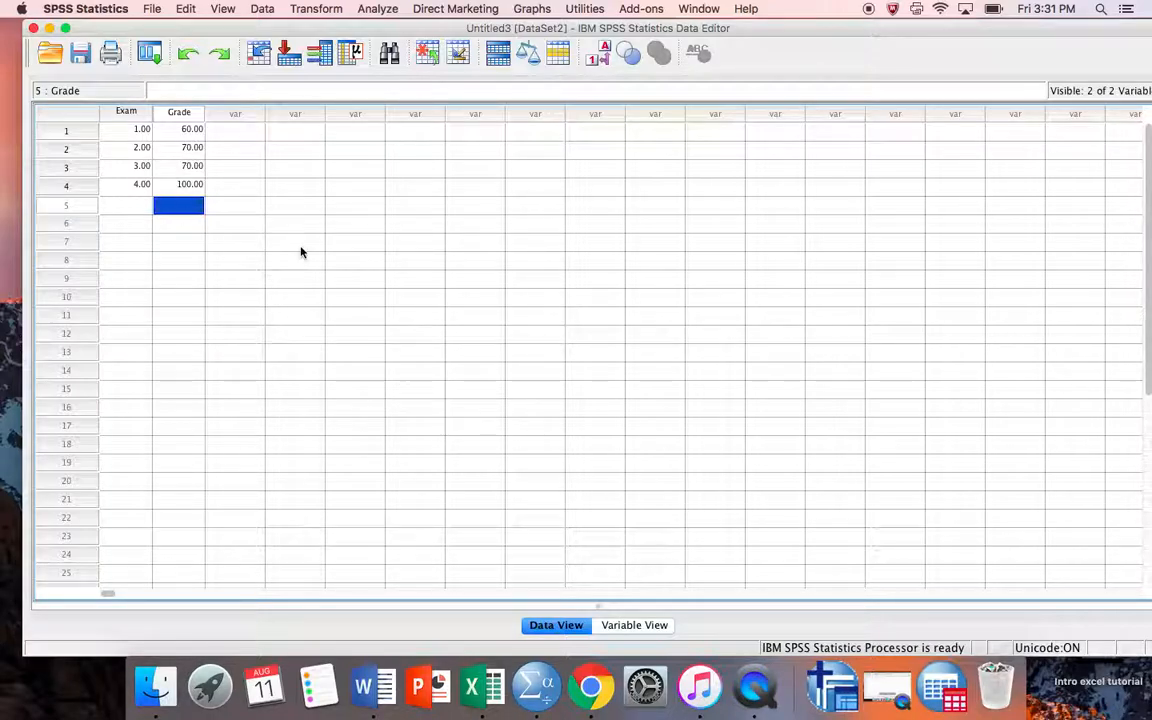
Step: Open the Variable Type dialog from Exam's Type cell in Variable View
{"action": "left_click", "coordinate": [616, 626]}
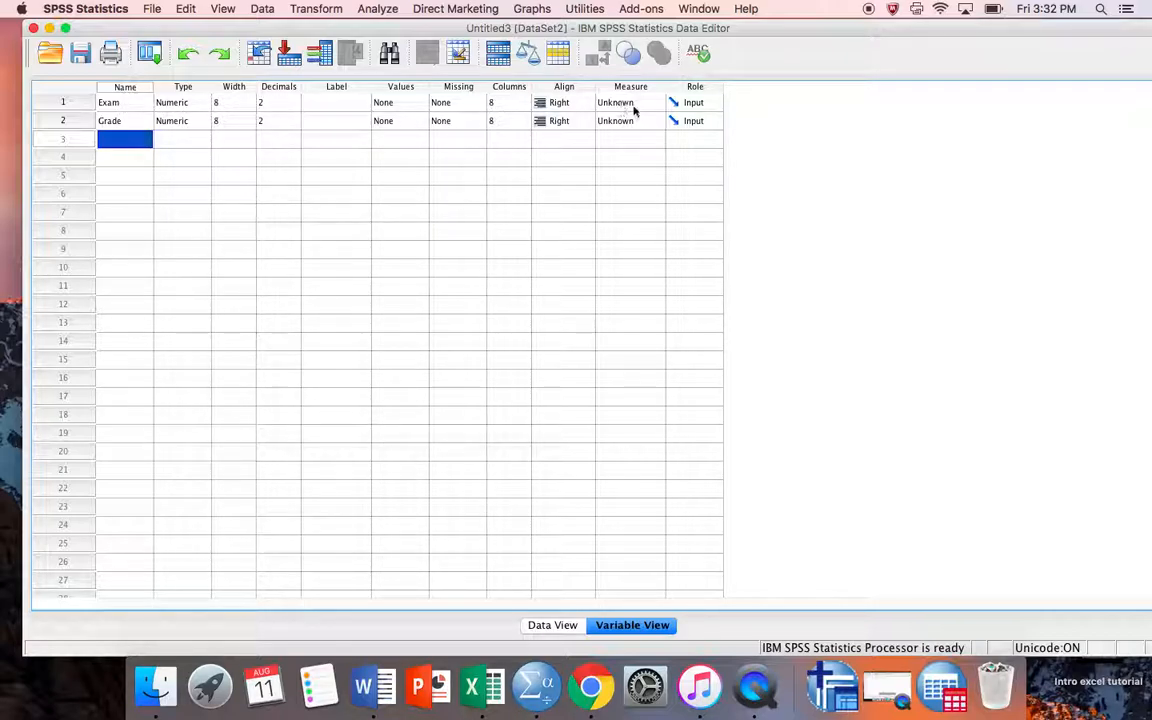
{"action": "left_click", "coordinate": [200, 104]}
{"action": "left_click", "coordinate": [204, 104]}
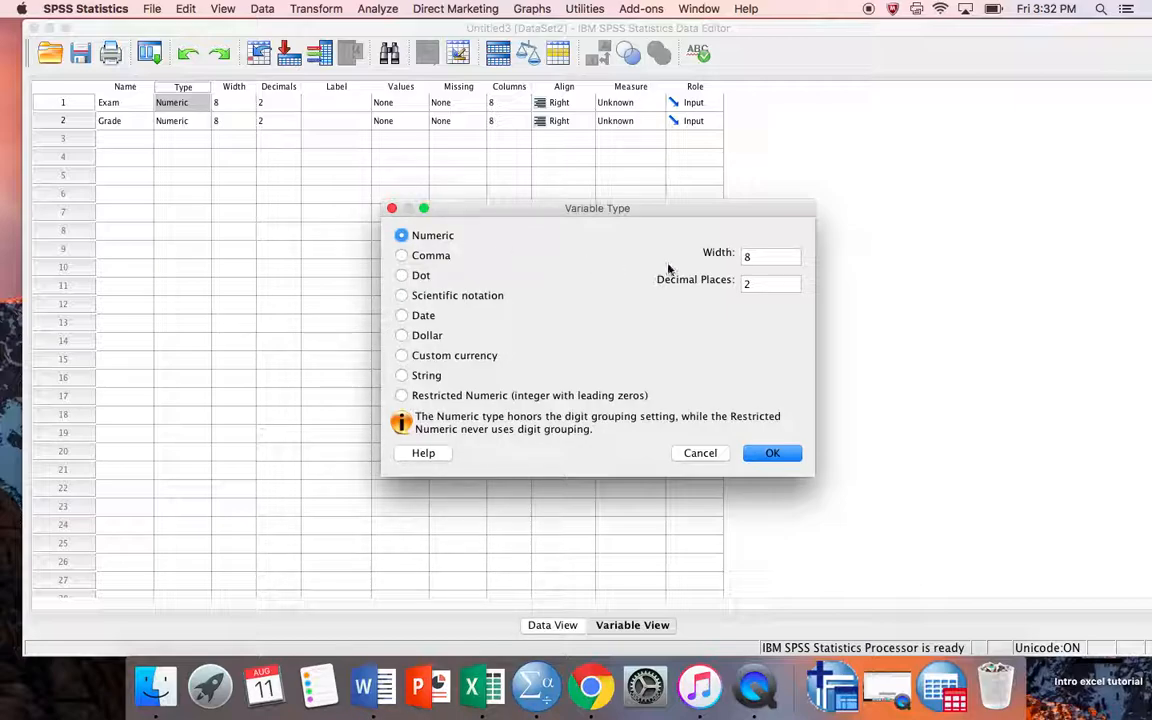
Step: Change Exam's decimal places from 2 to 0 and view the whole-number data
{"action": "left_click", "coordinate": [760, 284]}
{"action": "key", "text": "BackSpace"}
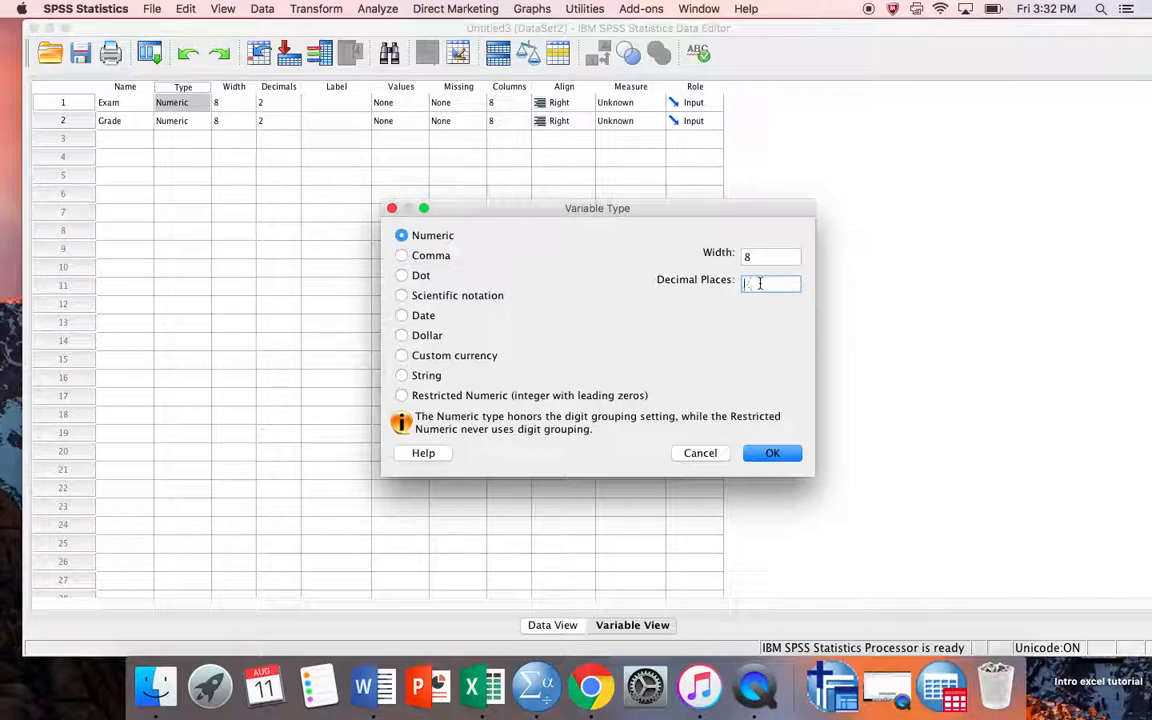
{"action": "type", "text": "0"}
{"action": "left_click", "coordinate": [776, 453]}
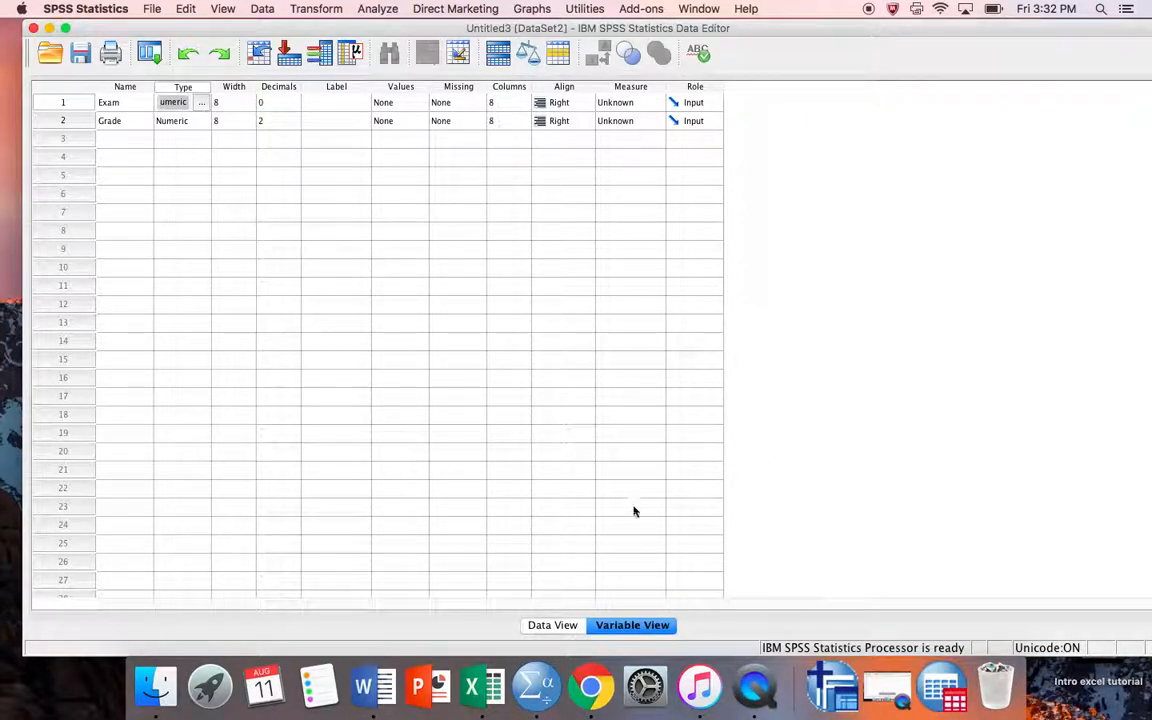
{"action": "left_click", "coordinate": [553, 625]}
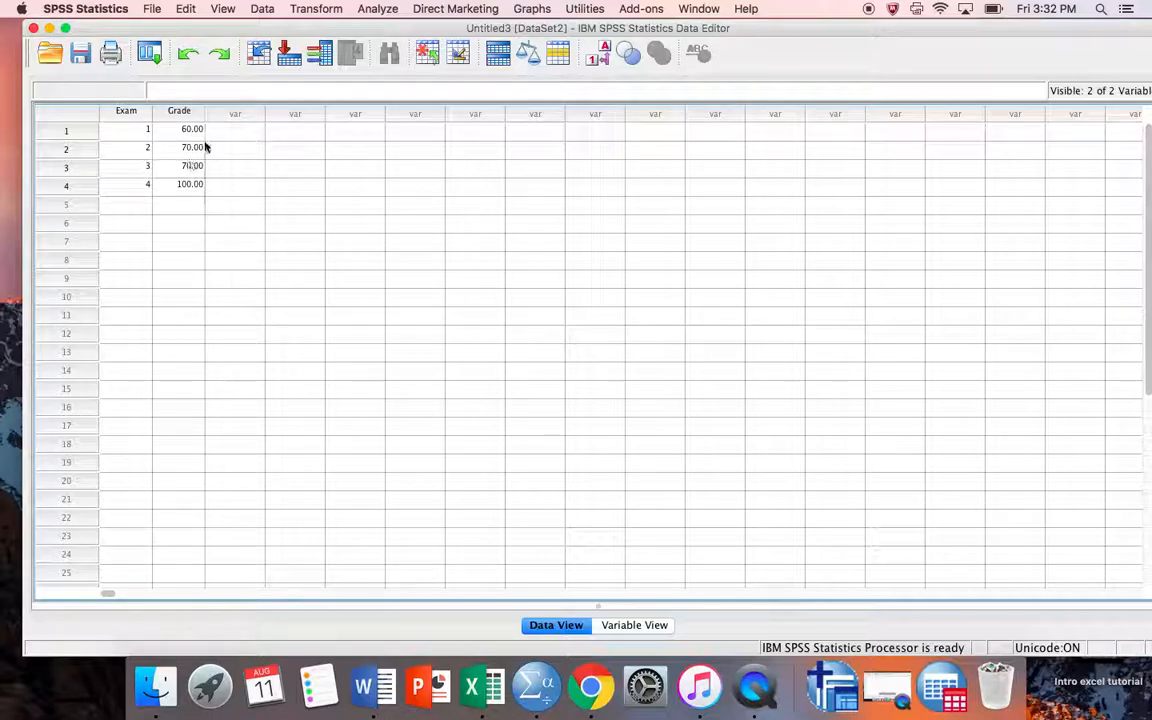
Step: Set the Measure column to Nominal for Exam and Scale for Grade
{"action": "left_click", "coordinate": [644, 627]}
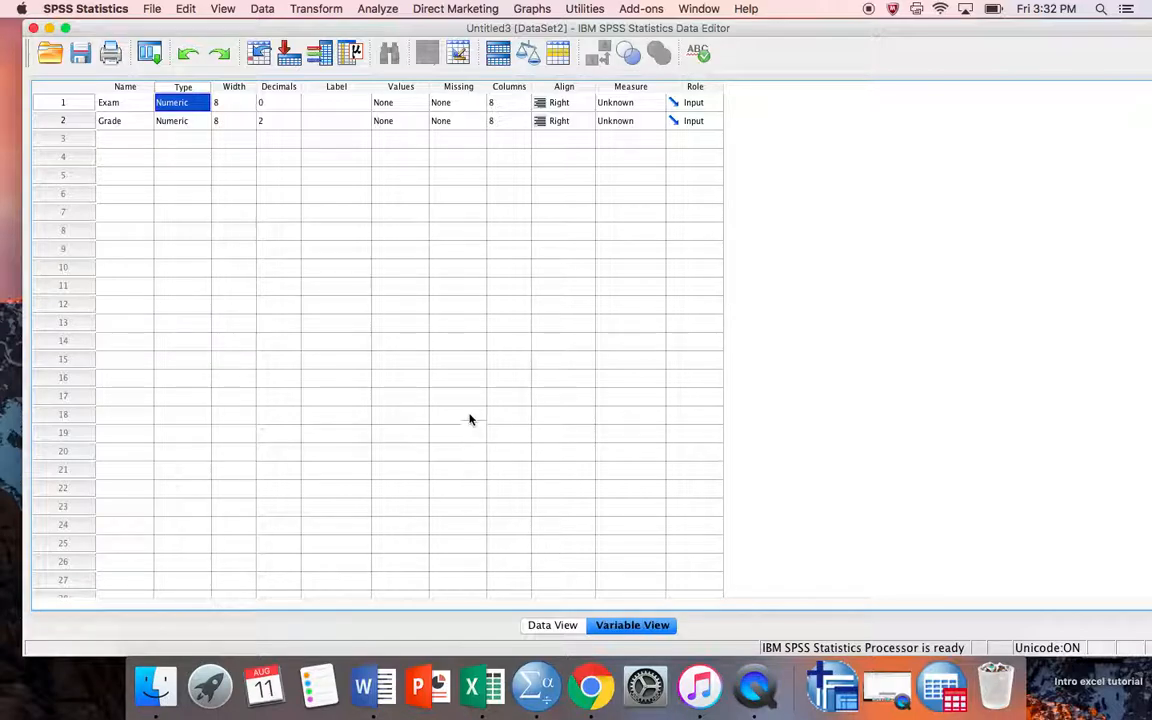
{"action": "scroll", "coordinate": [465, 422], "scroll_direction": "down", "scroll_amount": 1}
{"action": "scroll", "coordinate": [224, 185], "scroll_direction": "up", "scroll_amount": 1}
{"action": "left_click", "coordinate": [657, 104]}
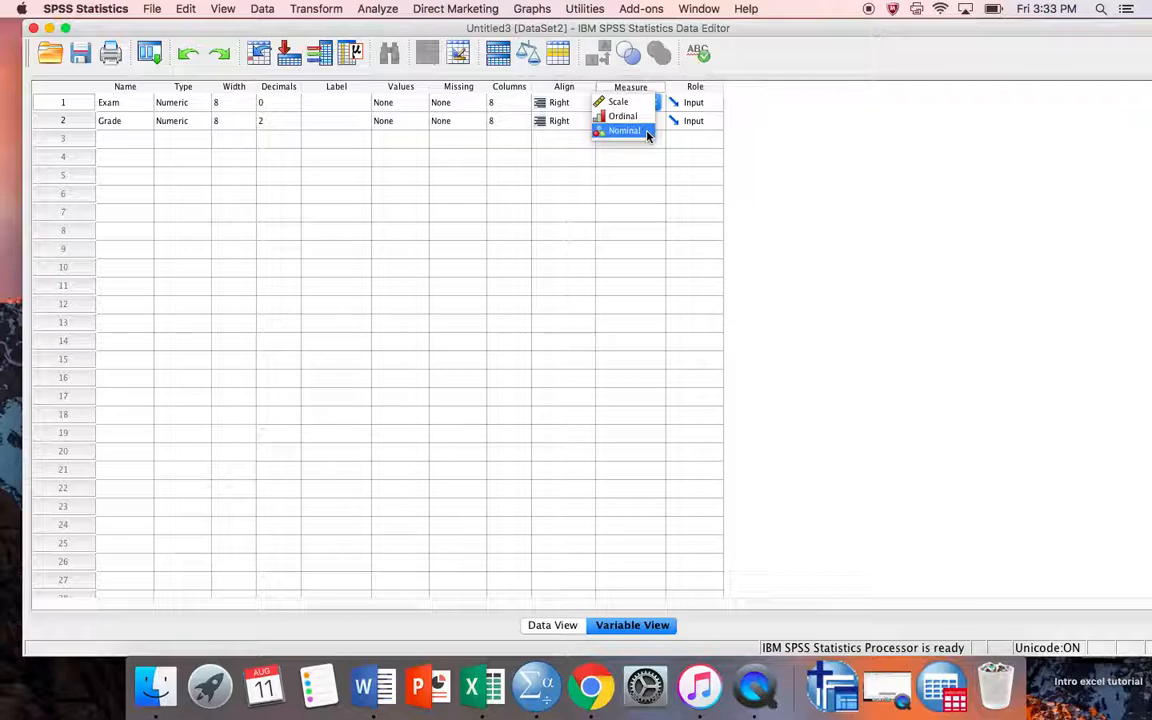
{"action": "left_click", "coordinate": [646, 131]}
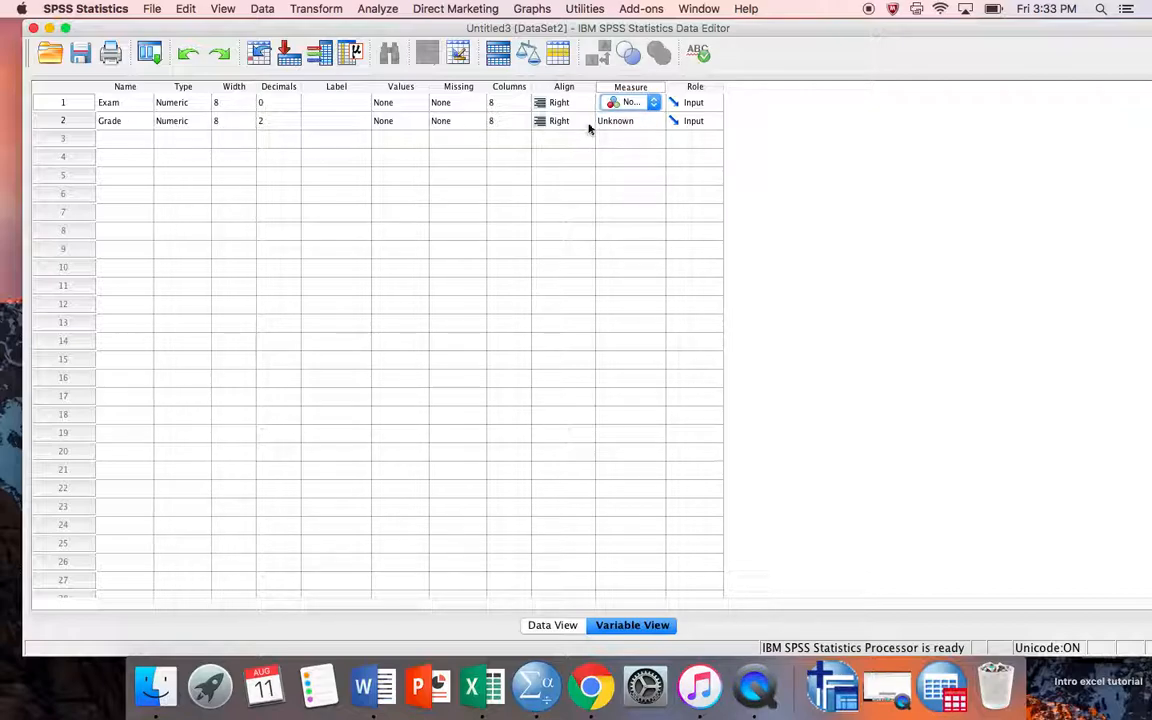
{"action": "left_click", "coordinate": [656, 122]}
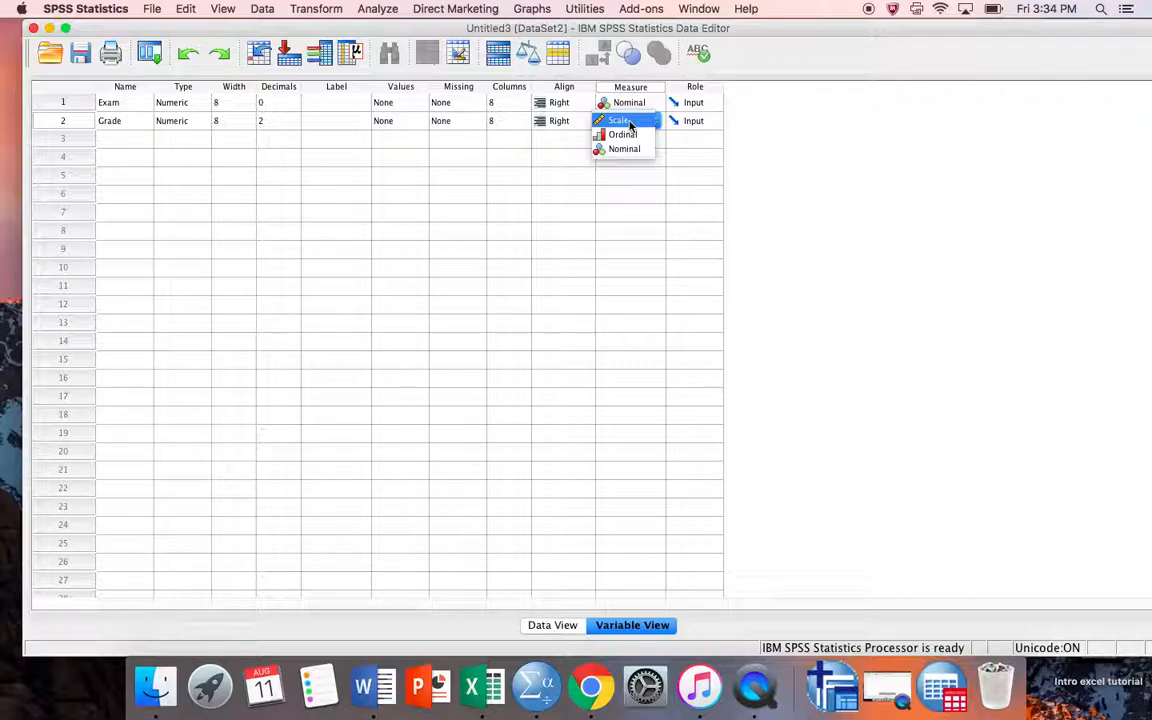
{"action": "left_click", "coordinate": [630, 122]}
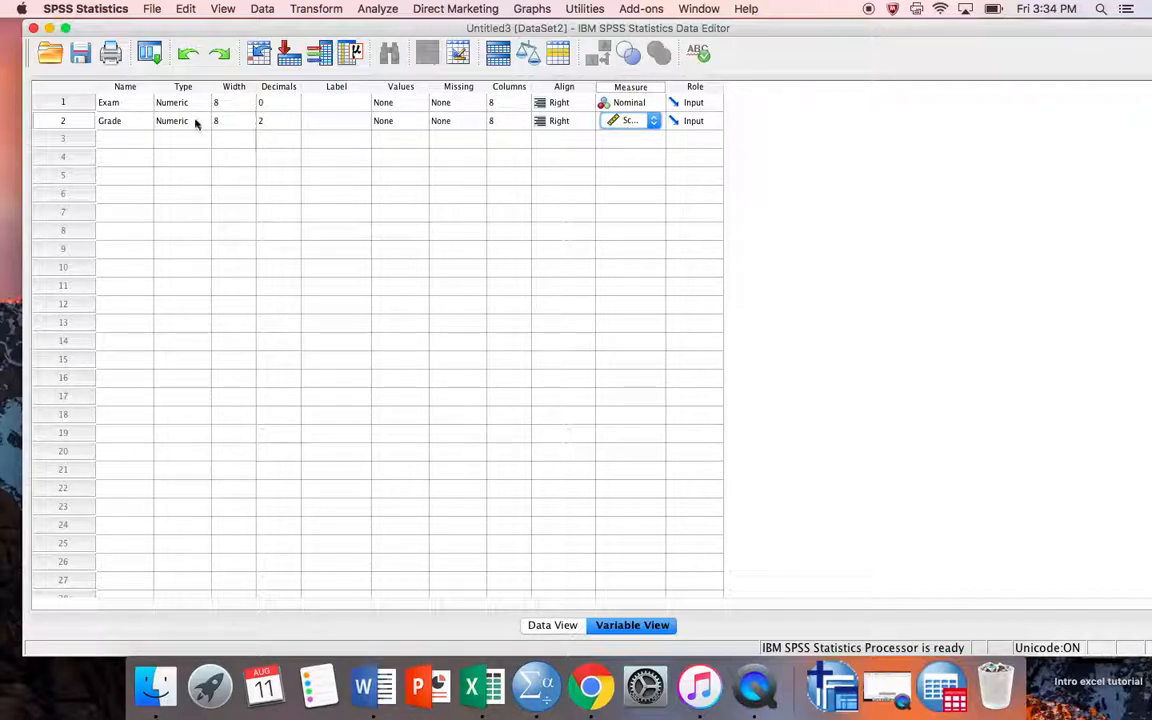
Step: Label Grade as 'Grade received out of 100 points' and return to Data View
{"action": "left_click", "coordinate": [342, 126]}
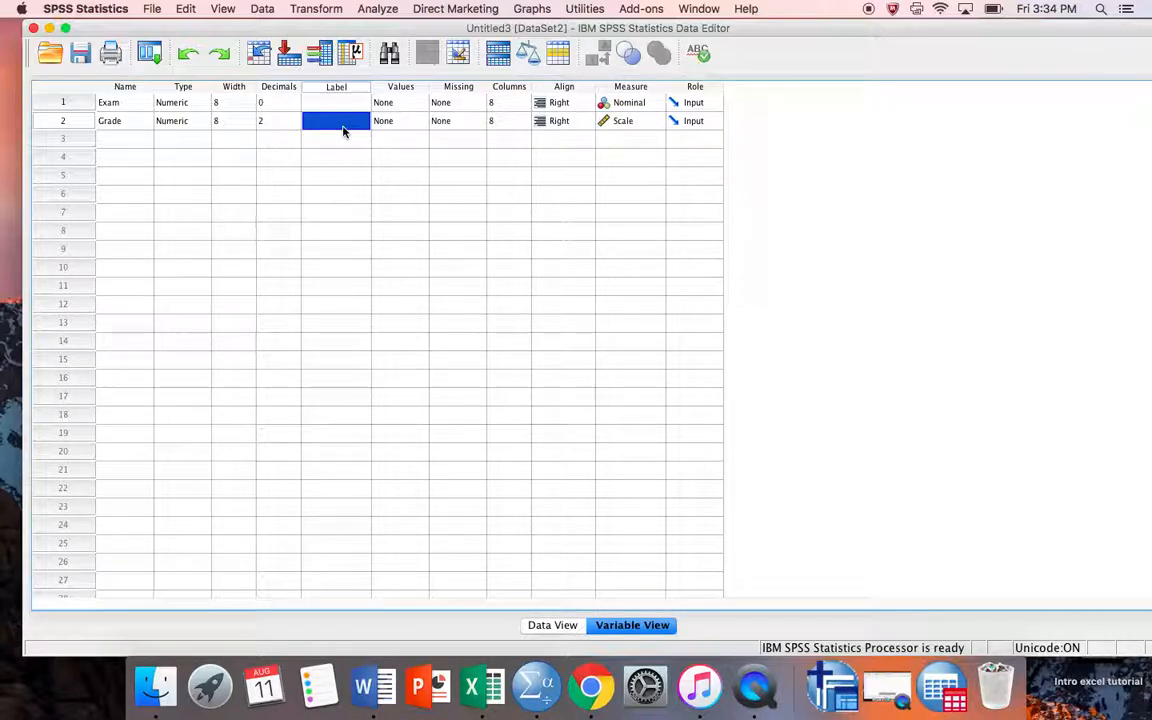
{"action": "scroll", "coordinate": [342, 132], "scroll_direction": "down", "scroll_amount": 5}
{"action": "scroll", "coordinate": [342, 132], "scroll_direction": "up", "scroll_amount": 5}
{"action": "double_click", "coordinate": [338, 121]}
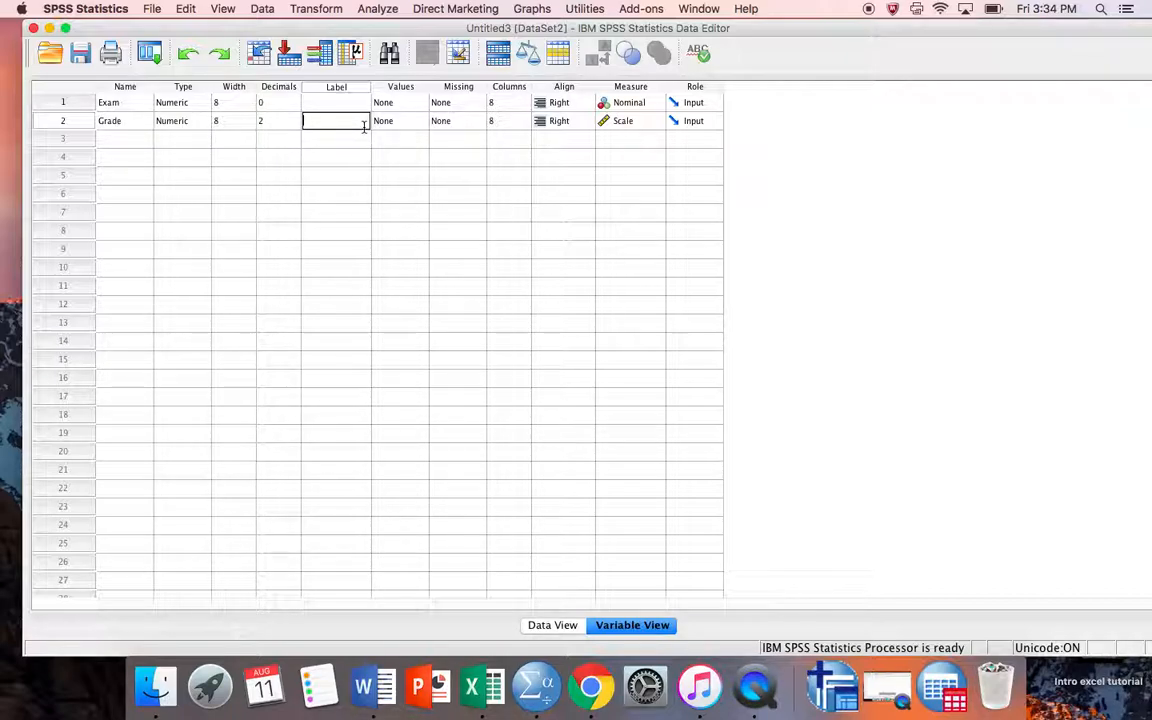
{"action": "type", "text": "Grade received out of 100 p"}
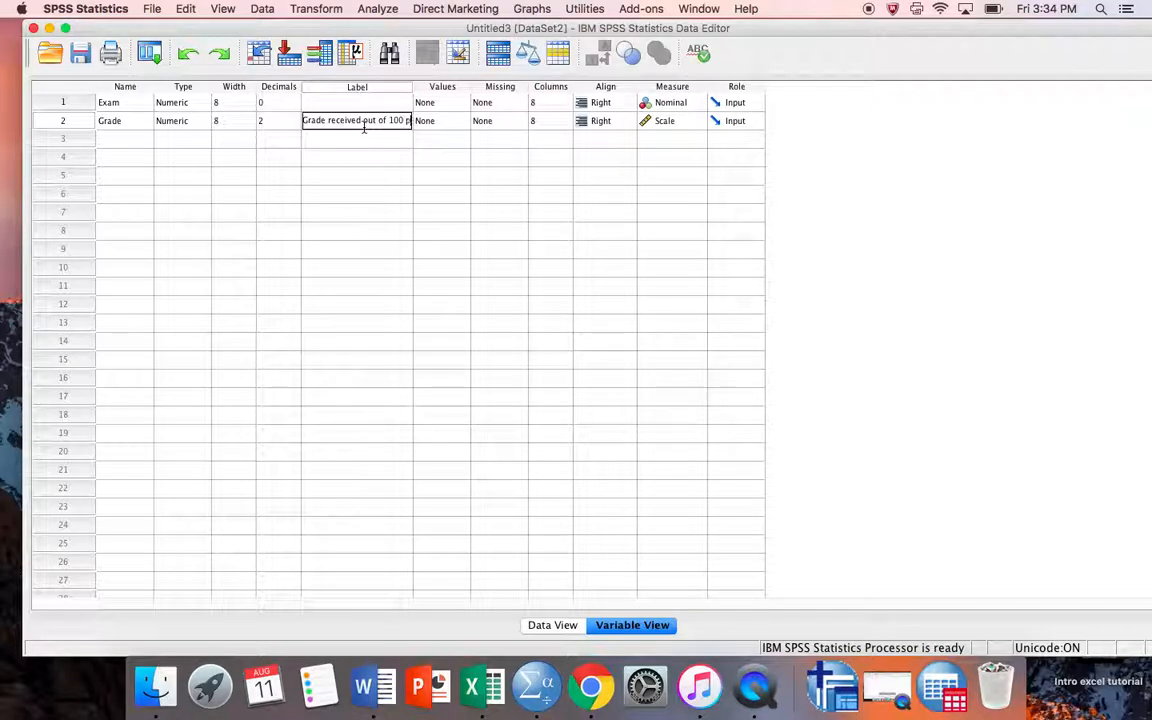
{"action": "type", "text": "oints"}
{"action": "key", "text": "Return"}
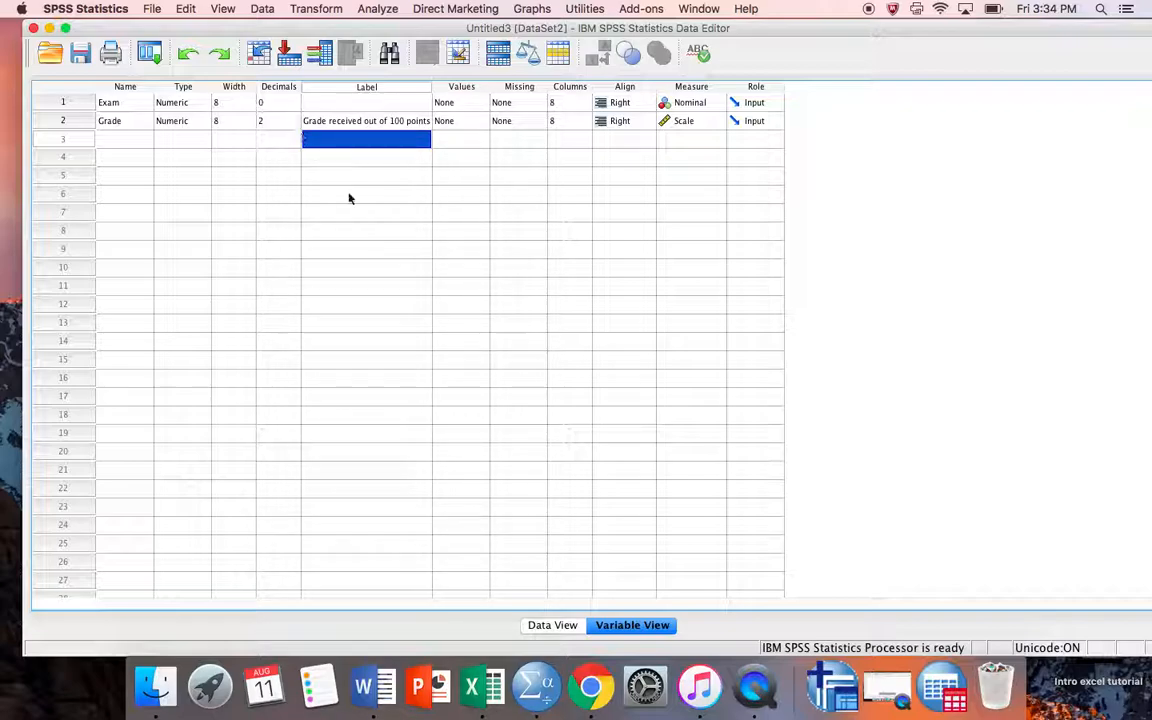
{"action": "left_click", "coordinate": [545, 625]}
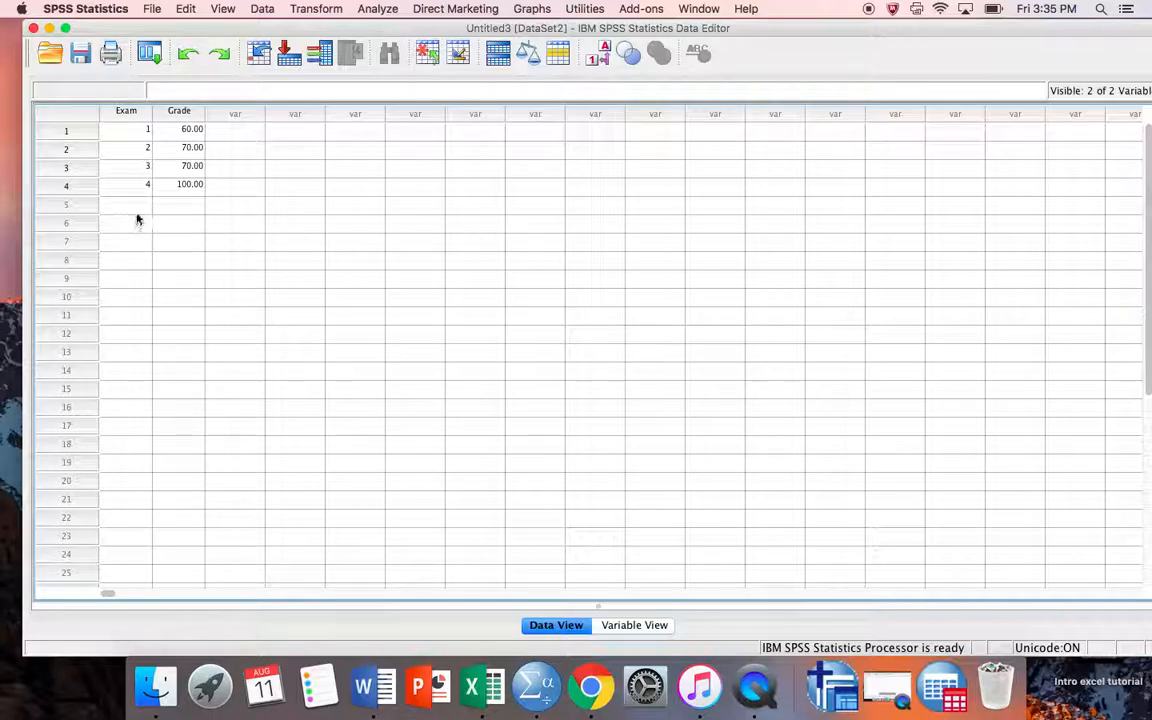
Step: Open the Save Data As dialog with the toolbar Save icon
{"action": "left_click", "coordinate": [80, 55]}
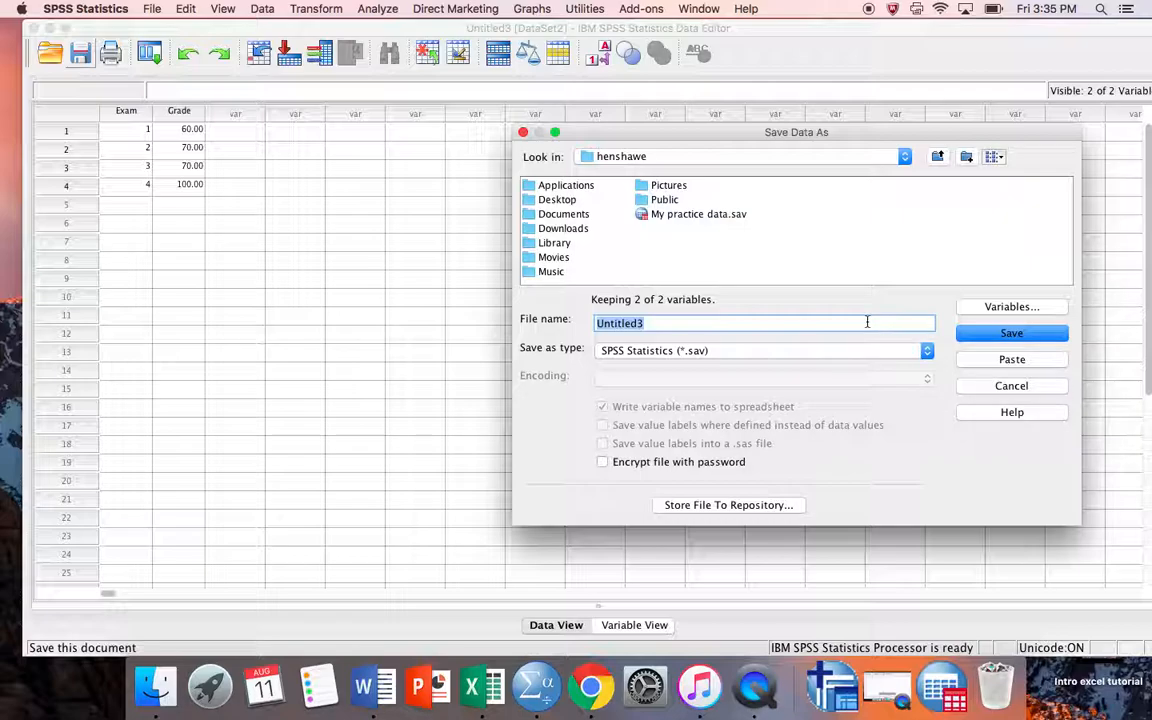
Step: Save the dataset with the file name 'practice data'
{"action": "type", "text": "practice data"}
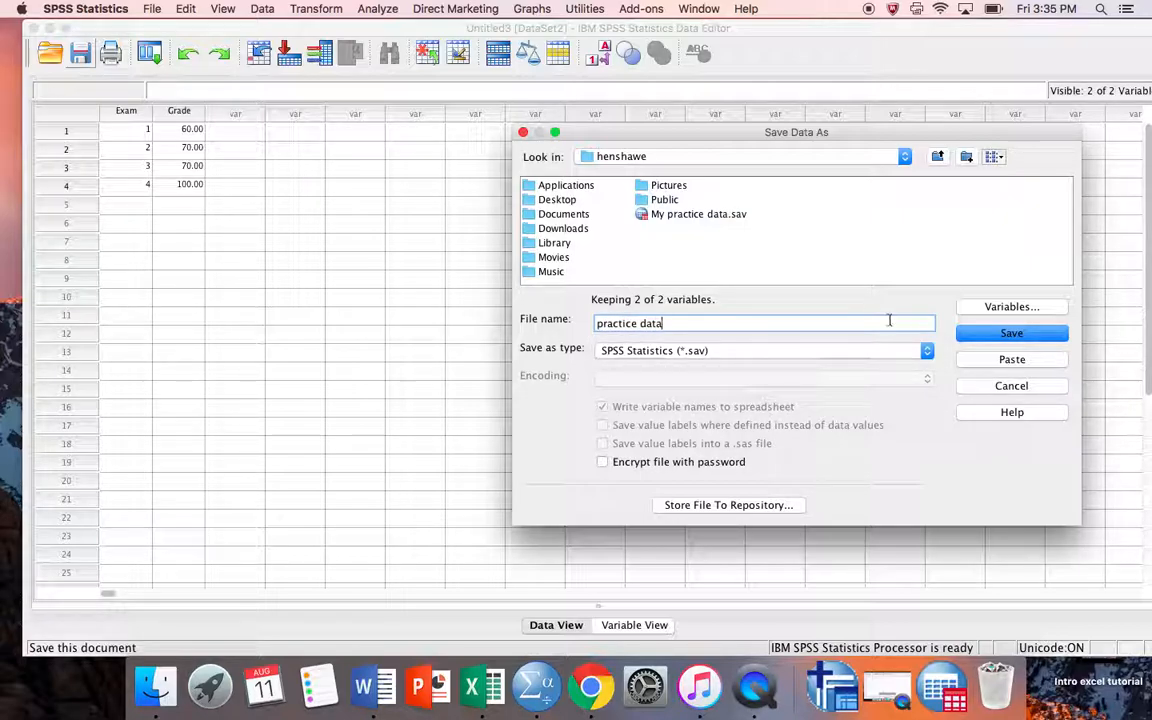
{"action": "left_click", "coordinate": [1010, 330]}
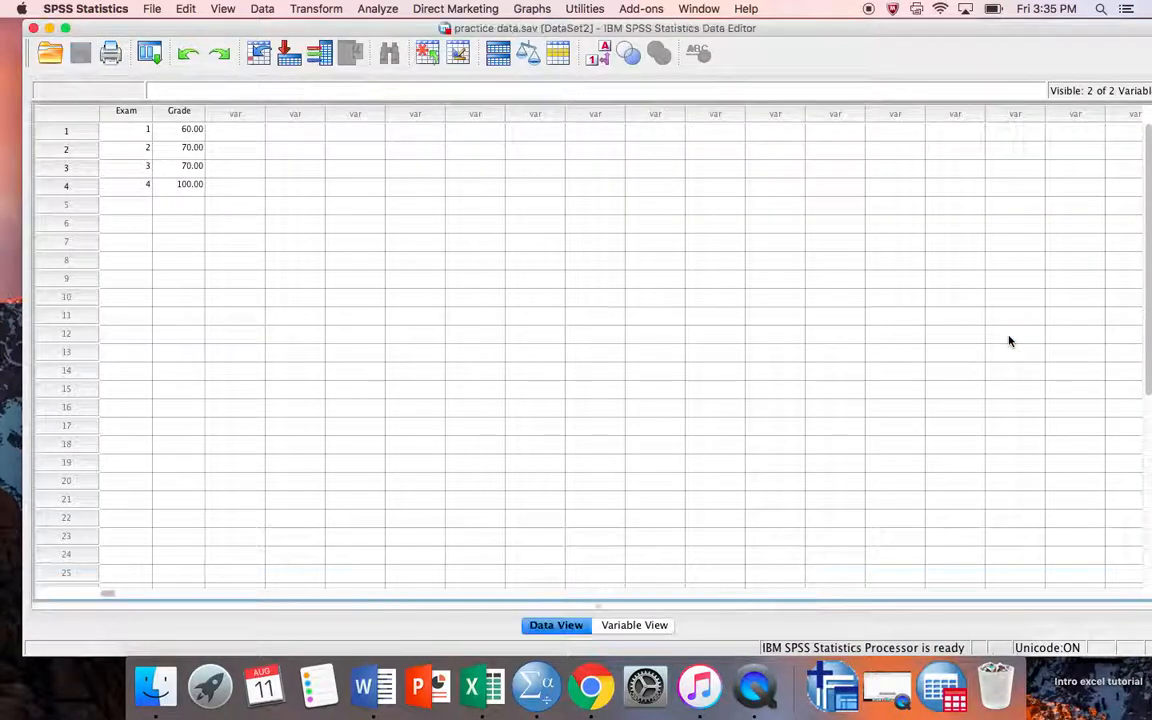